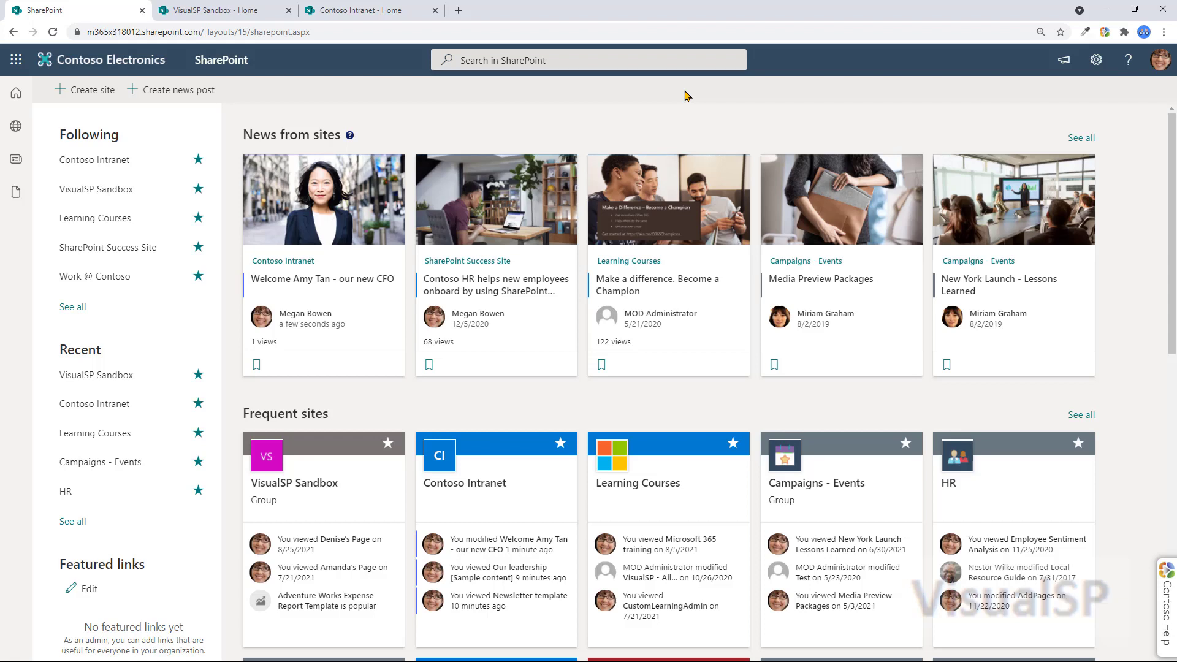
Look at the create-a-site choices, then close them without creating a site.
click(92, 91)
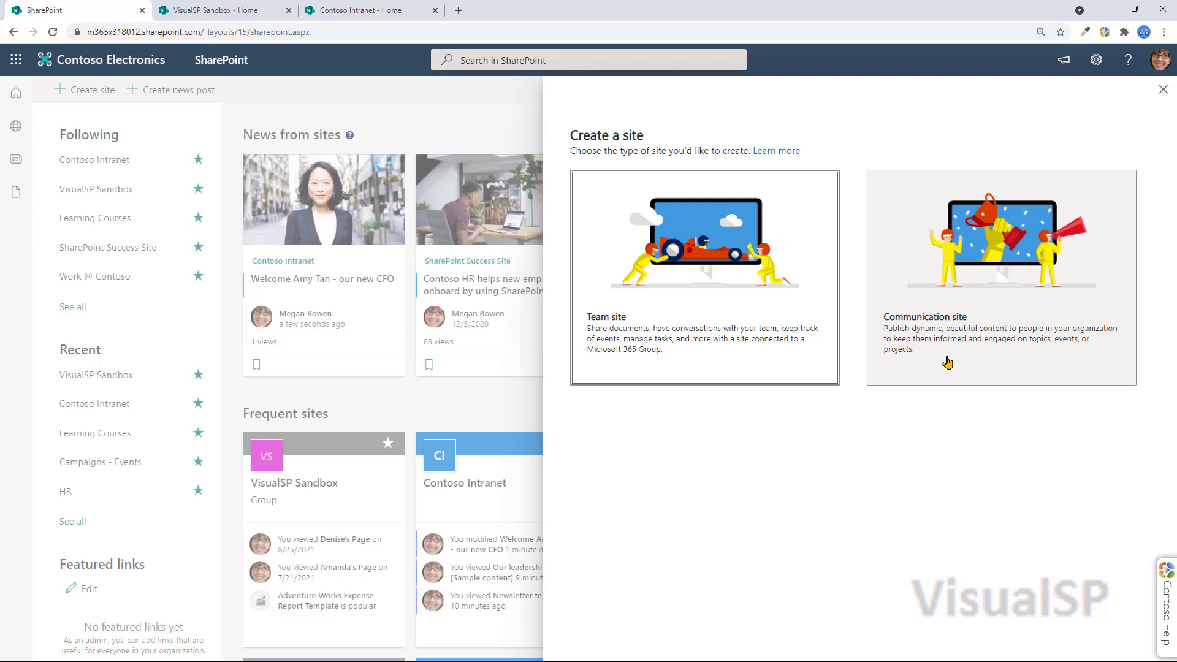
click(1163, 89)
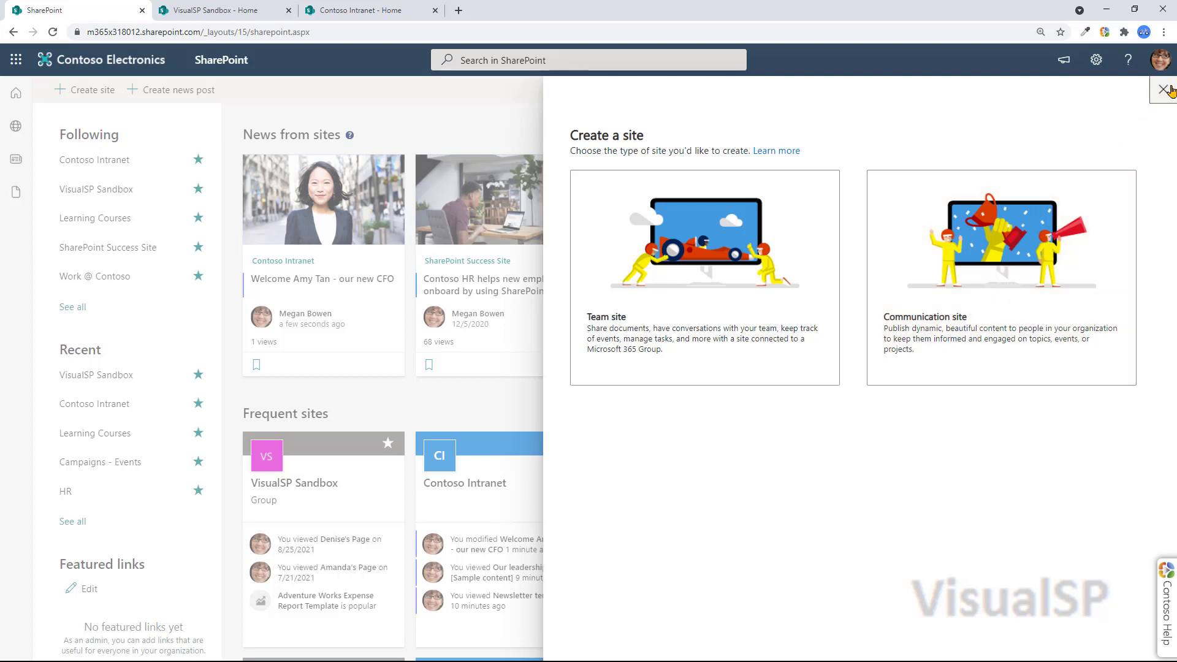
click(600, 389)
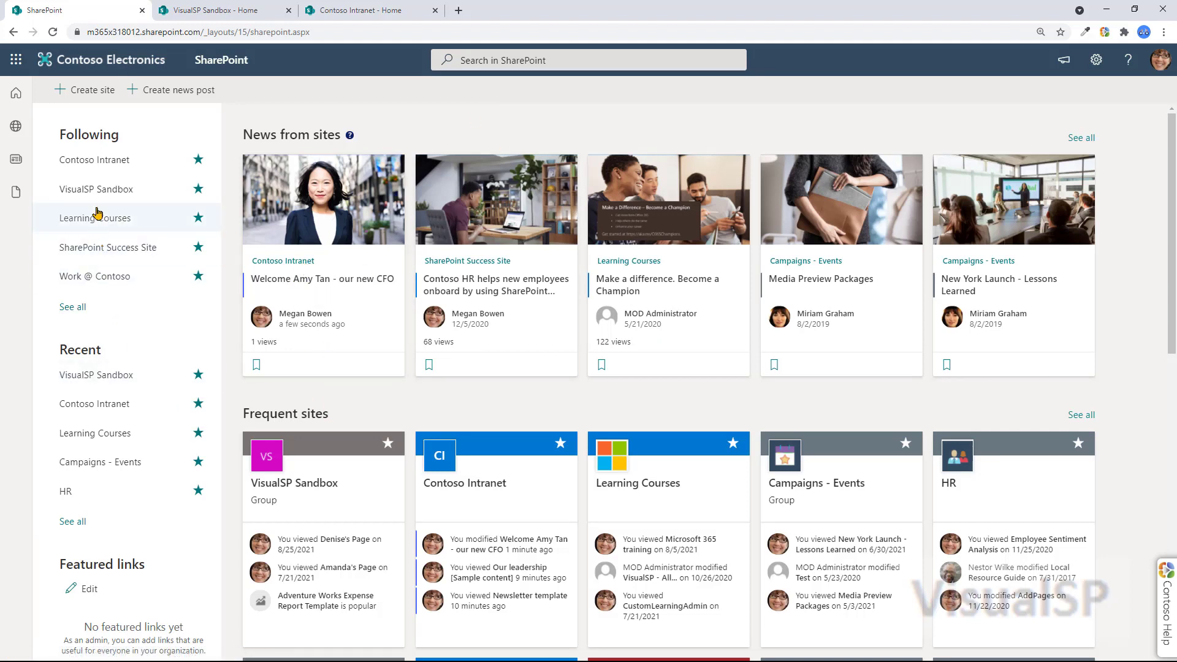
Open Contoso Intranet from Following in a new tab and scroll through its home page sections.
middle_click(98, 160)
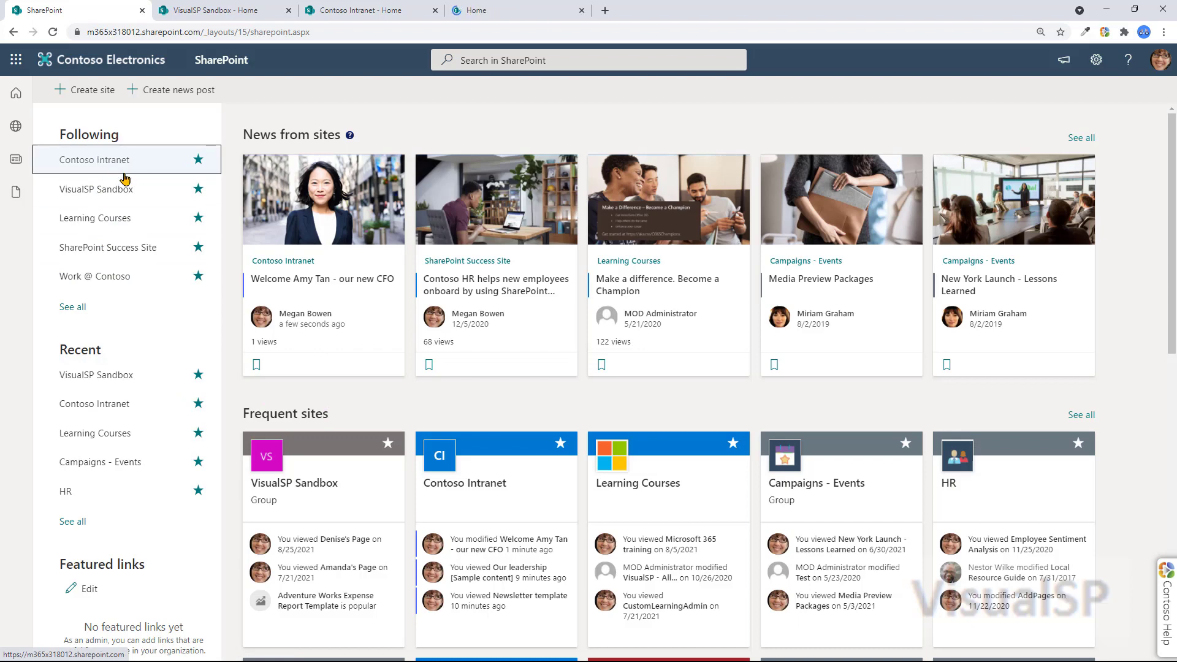
click(458, 19)
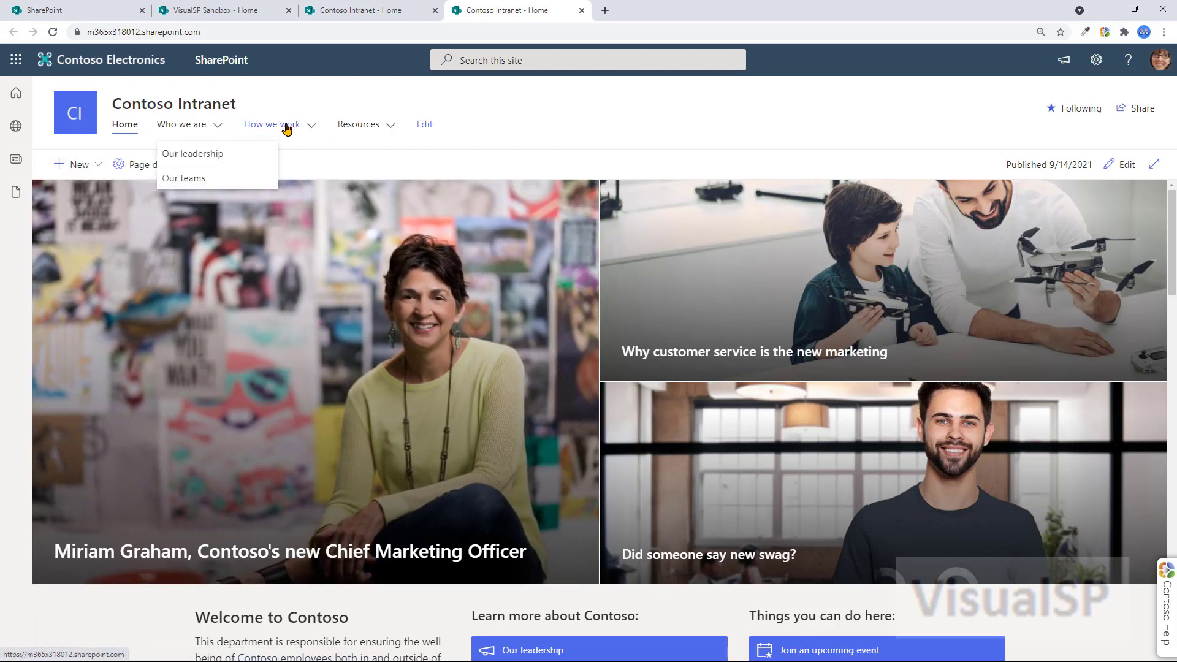
mouse_move(323, 129)
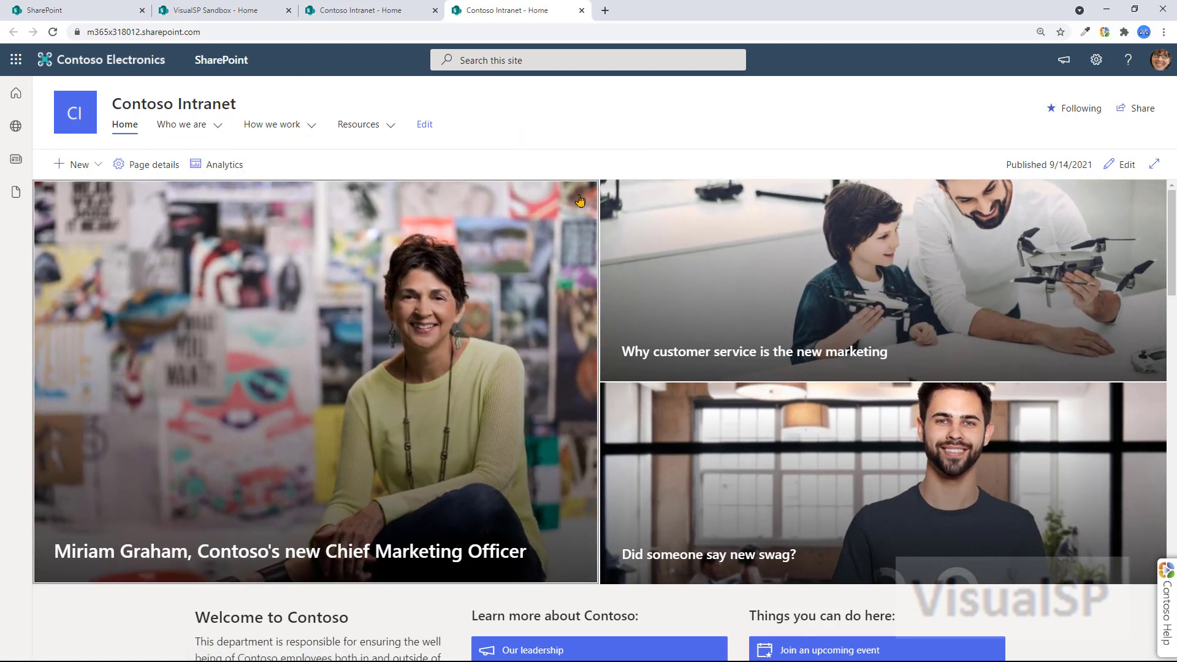
scroll(578, 222, down, 5)
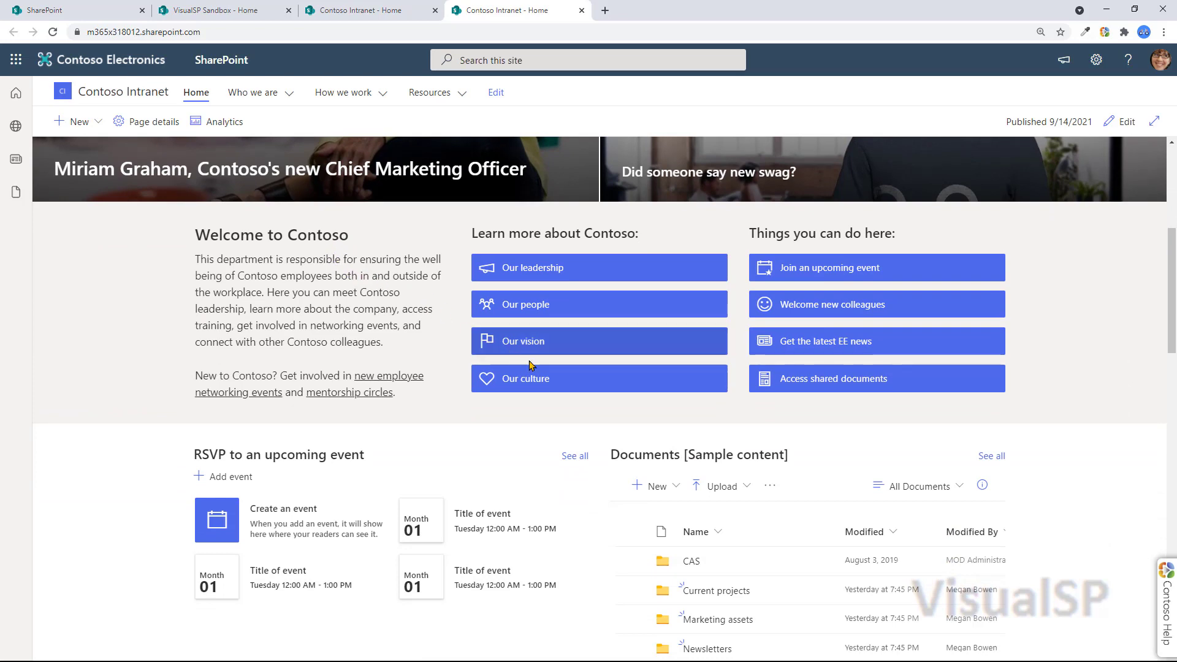
scroll(606, 399, down, 7)
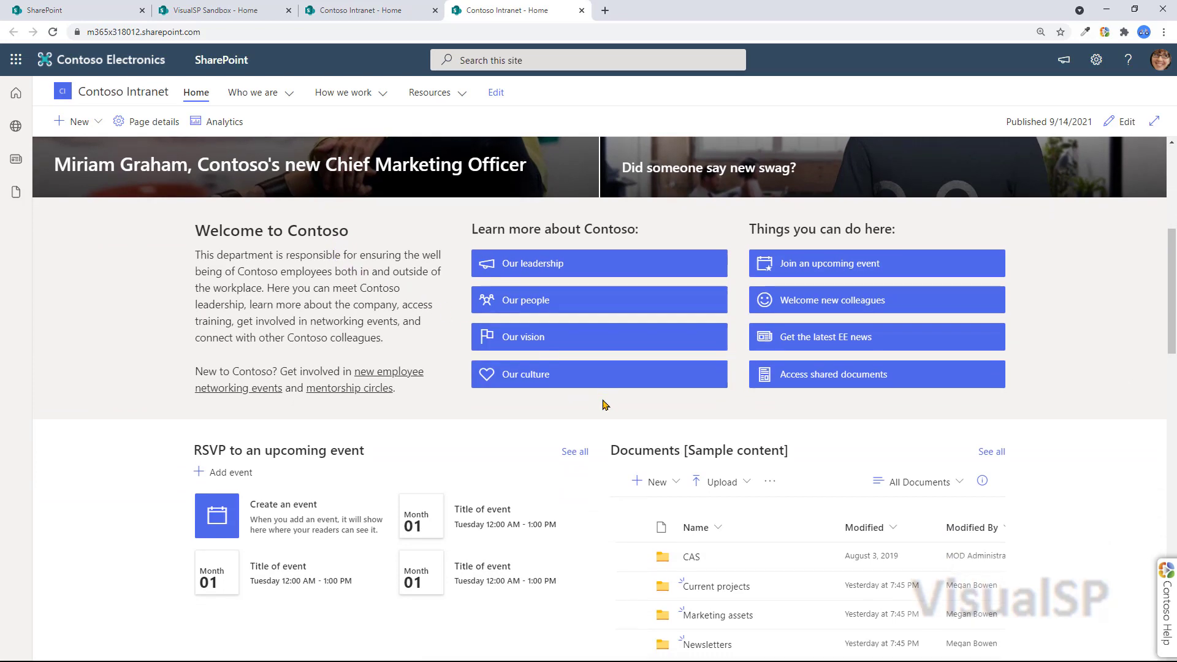
scroll(550, 424, down, 4)
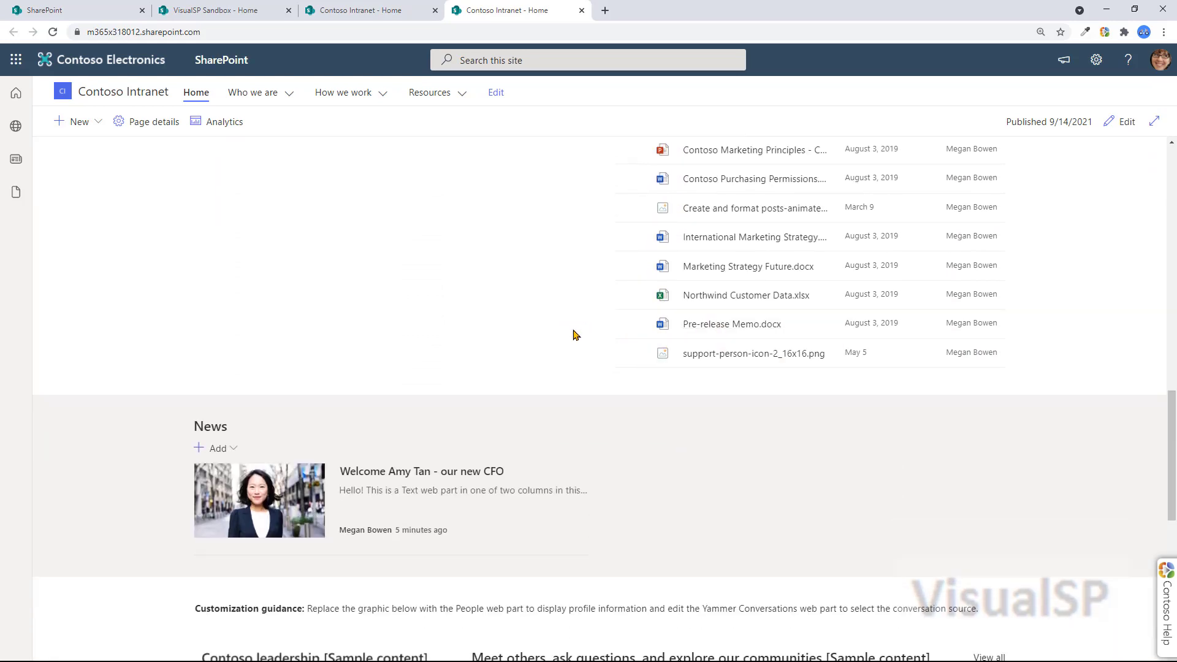
scroll(575, 334, down, 2)
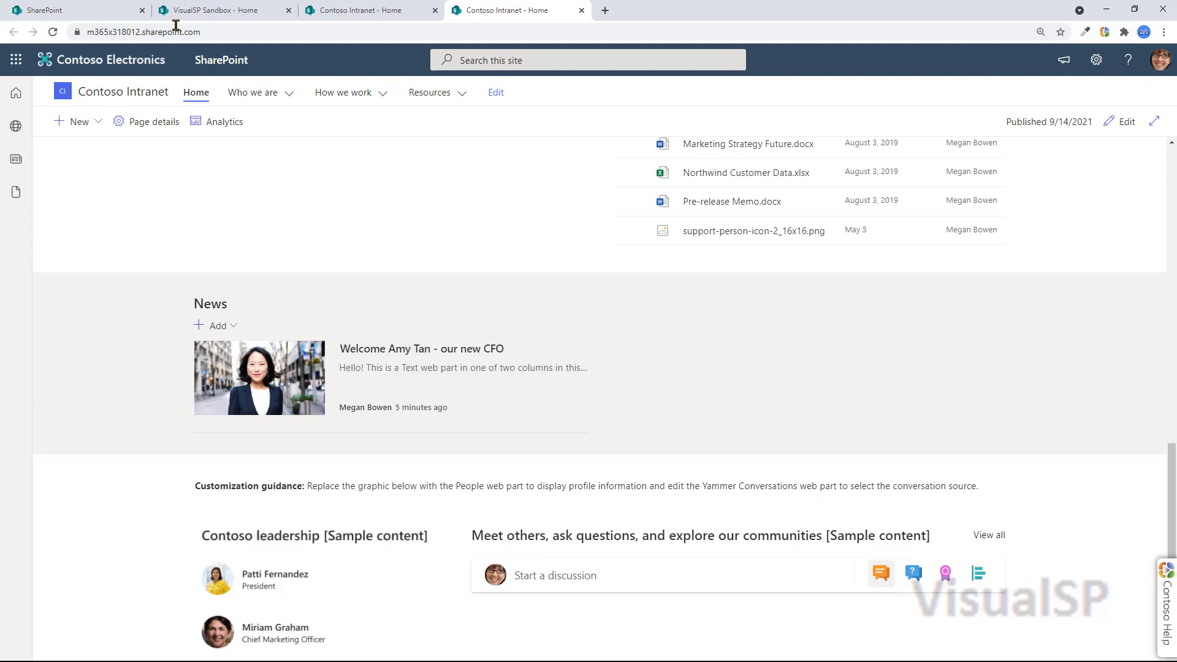
From the SharePoint start page, open VisualSP Sandbox from Recent in a new tab.
click(80, 11)
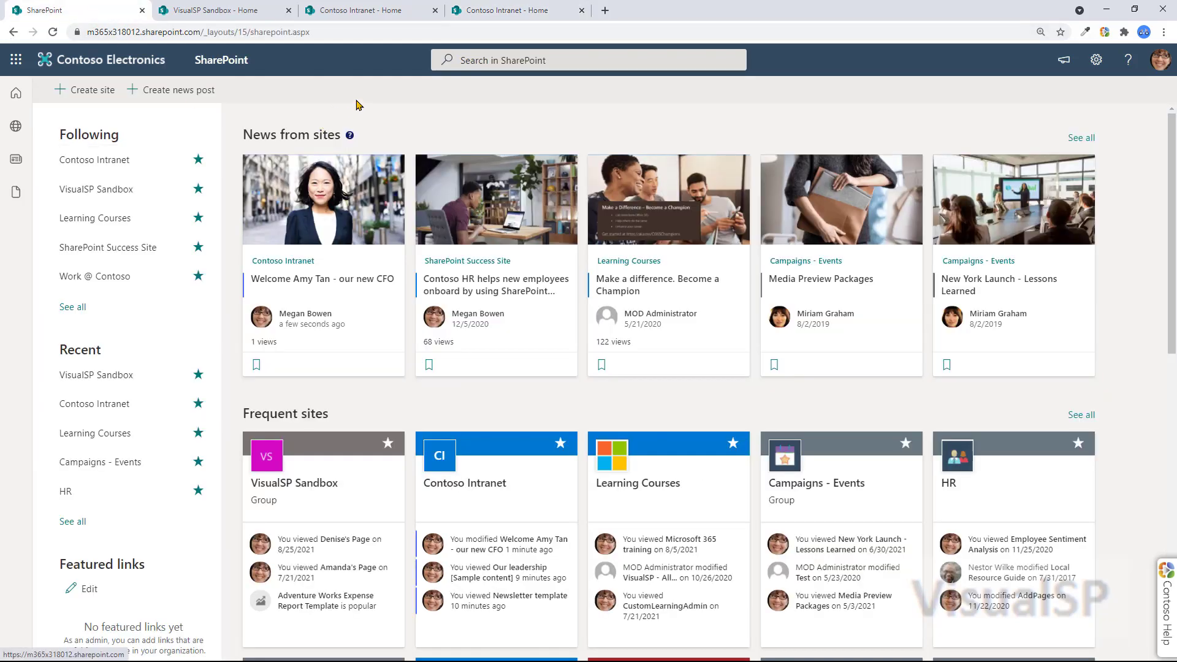
right_click(108, 374)
click(140, 382)
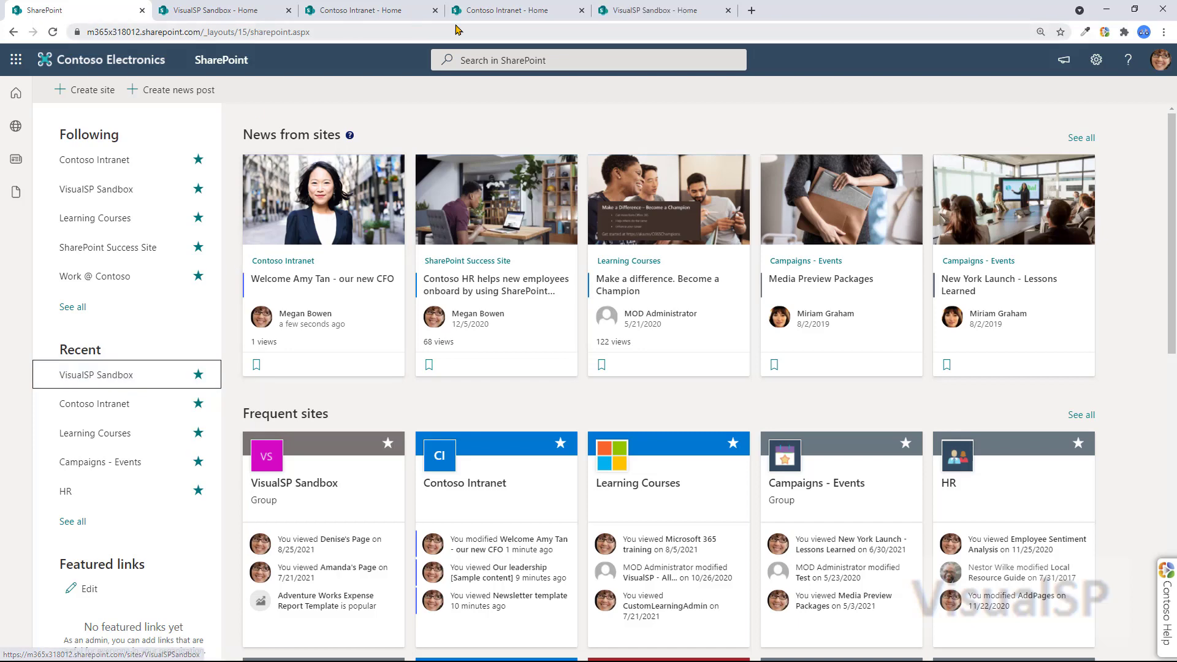
click(649, 11)
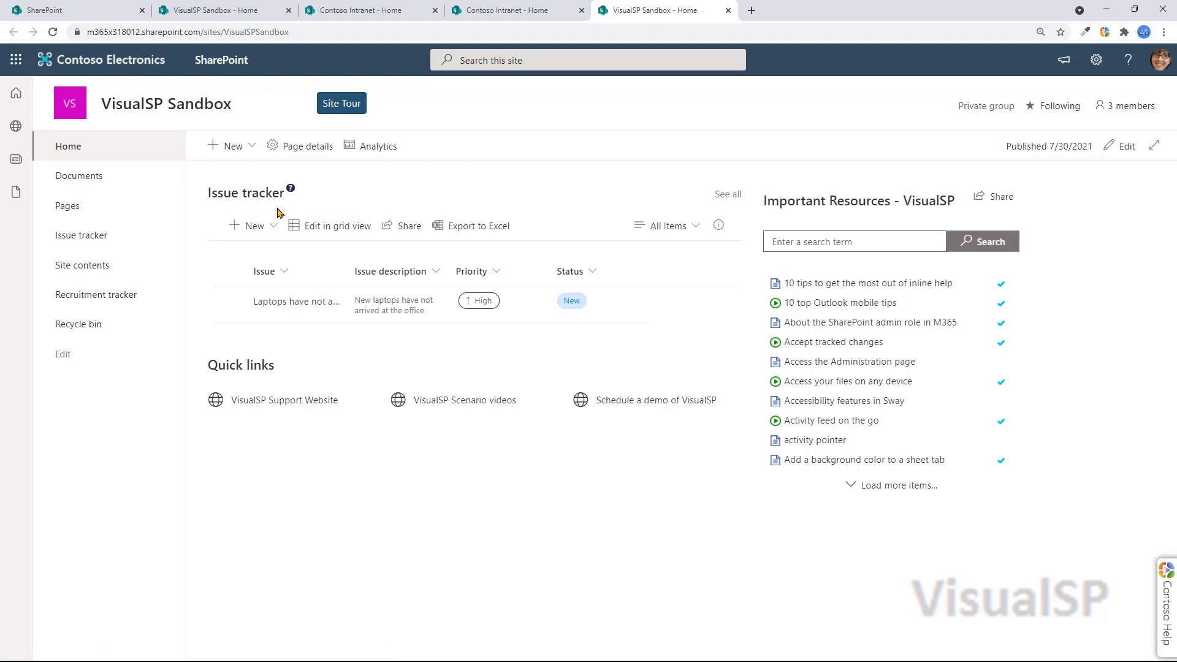
Preview the issue tracker's new-item choices, then compare the Sandbox page with the Contoso Intranet tab.
click(270, 226)
click(626, 153)
click(524, 20)
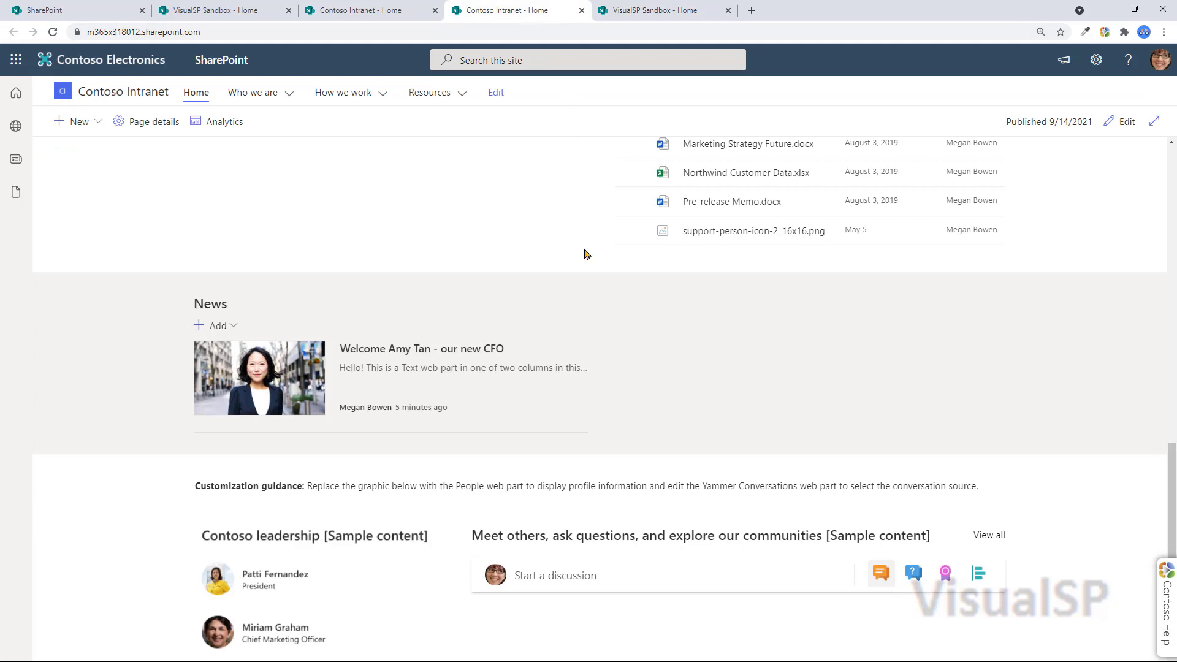
scroll(580, 257, up, 15)
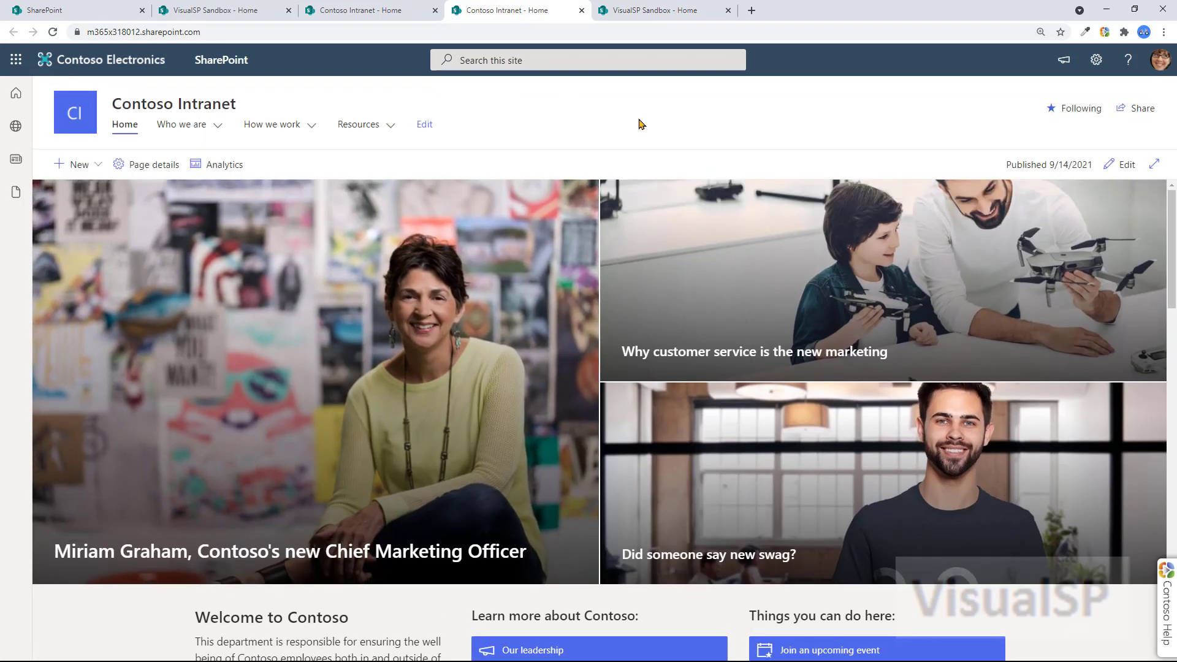
key(ctrl+Tab)
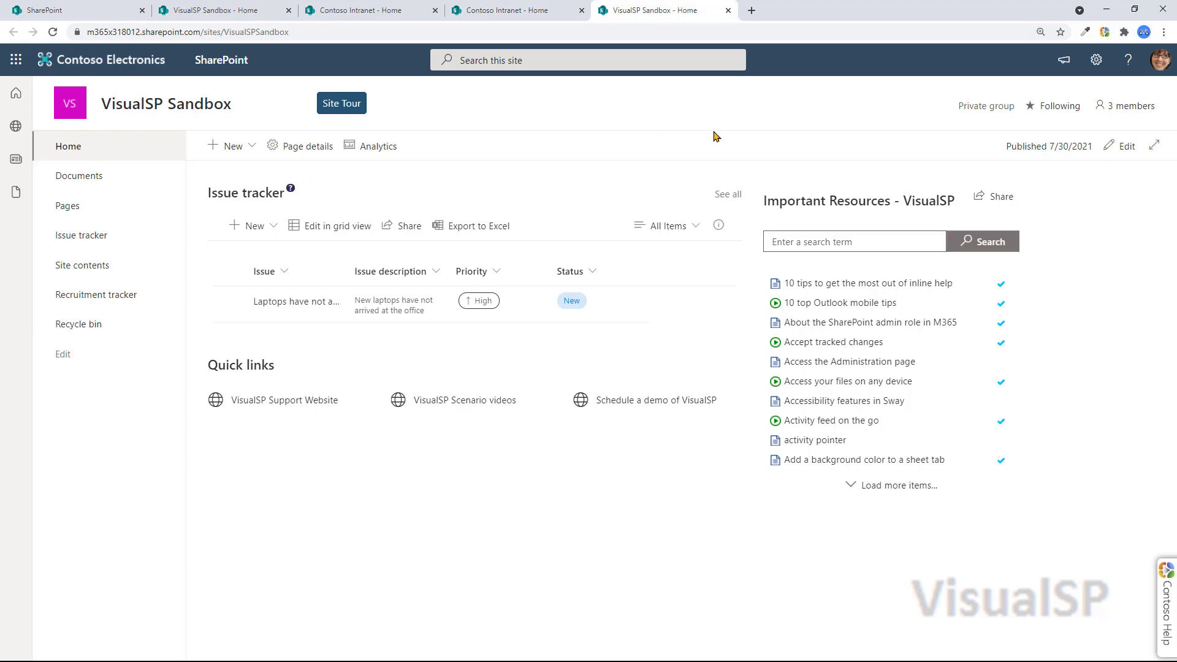
Put the VisualSP Sandbox home page into edit mode and browse its web part toolbox.
click(1124, 147)
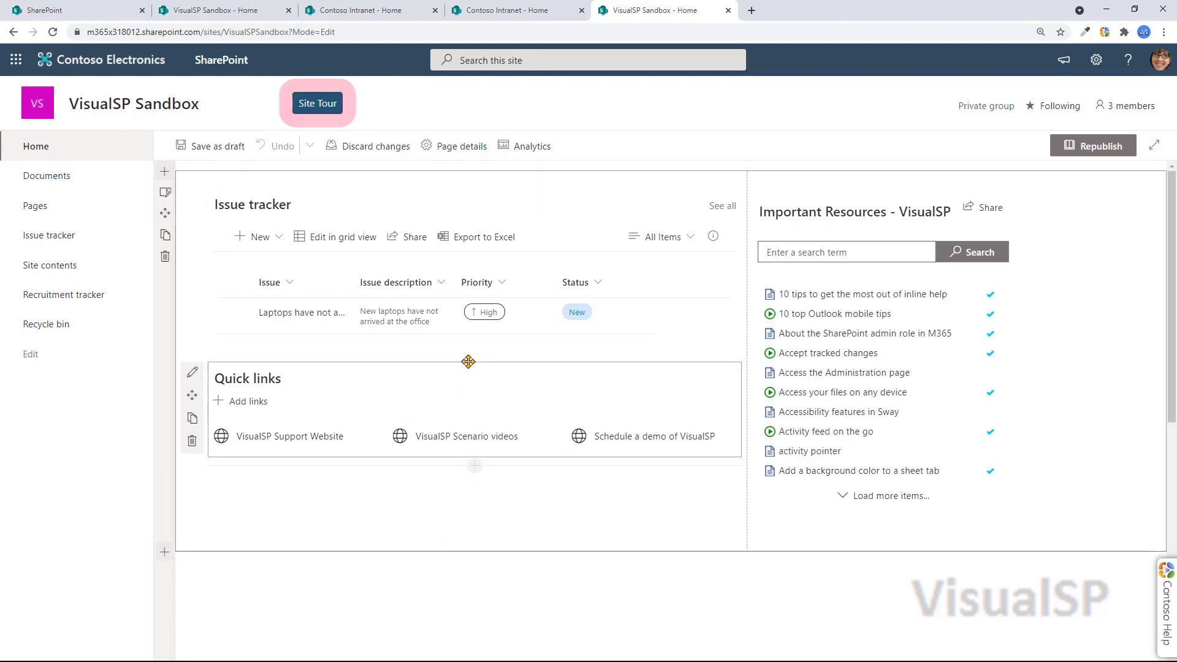
click(475, 465)
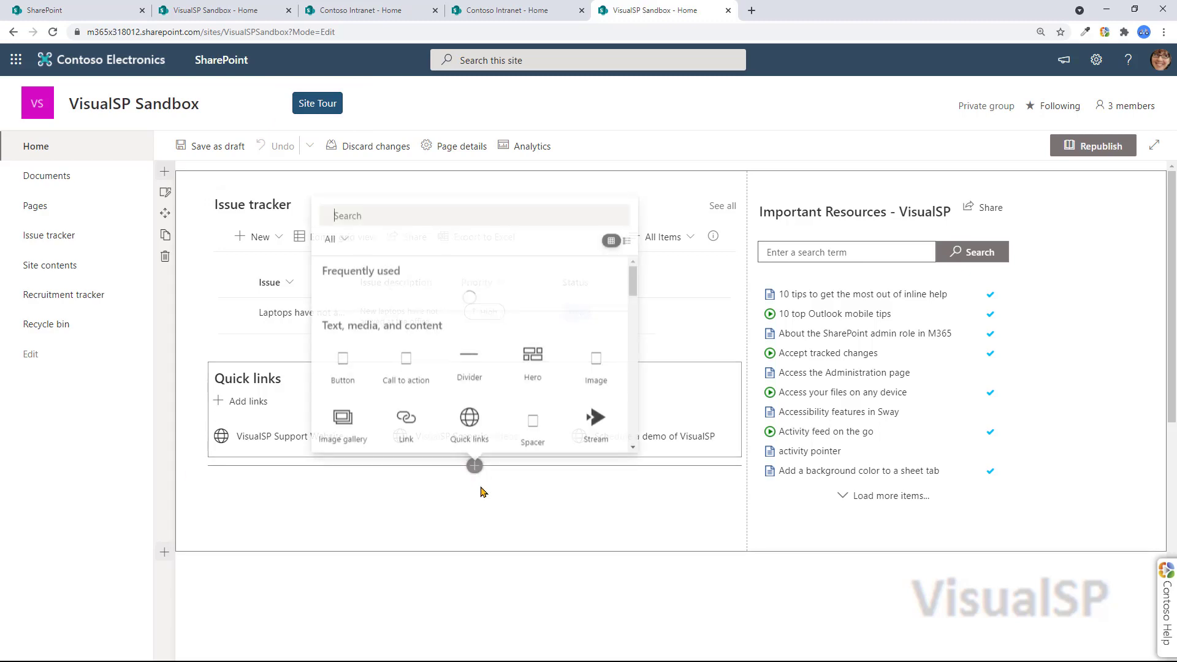
scroll(580, 344, down, 3)
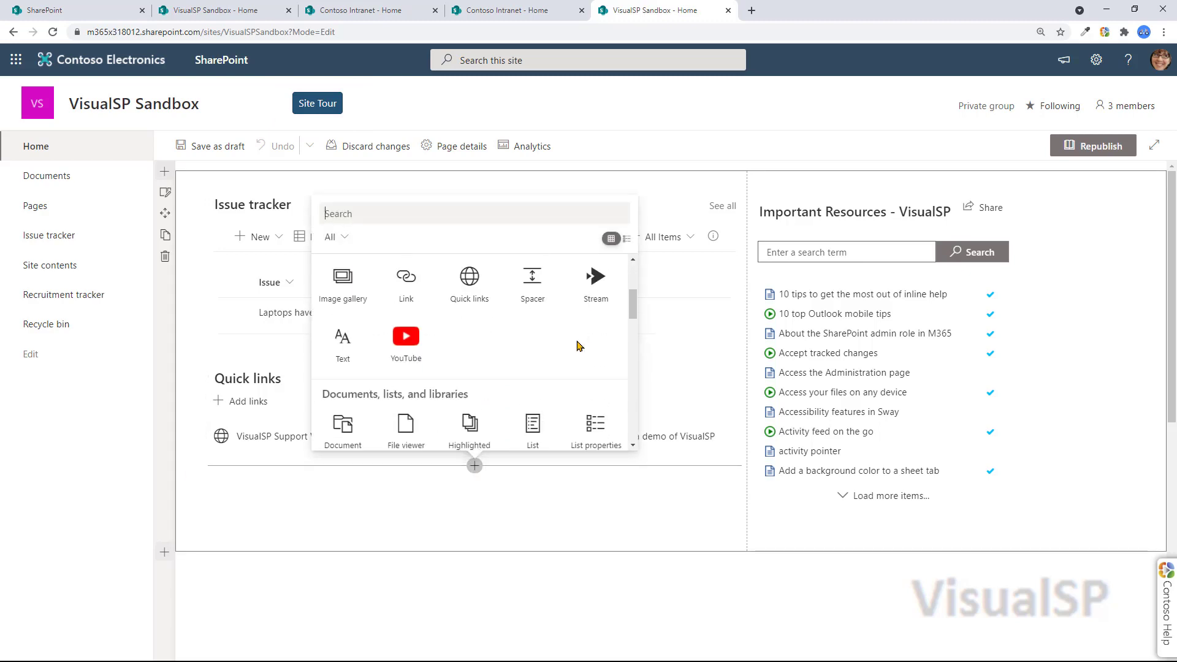
Edit the Contoso Intranet home page and browse the web parts below the RSVP section.
click(518, 14)
scroll(858, 184, down, 2)
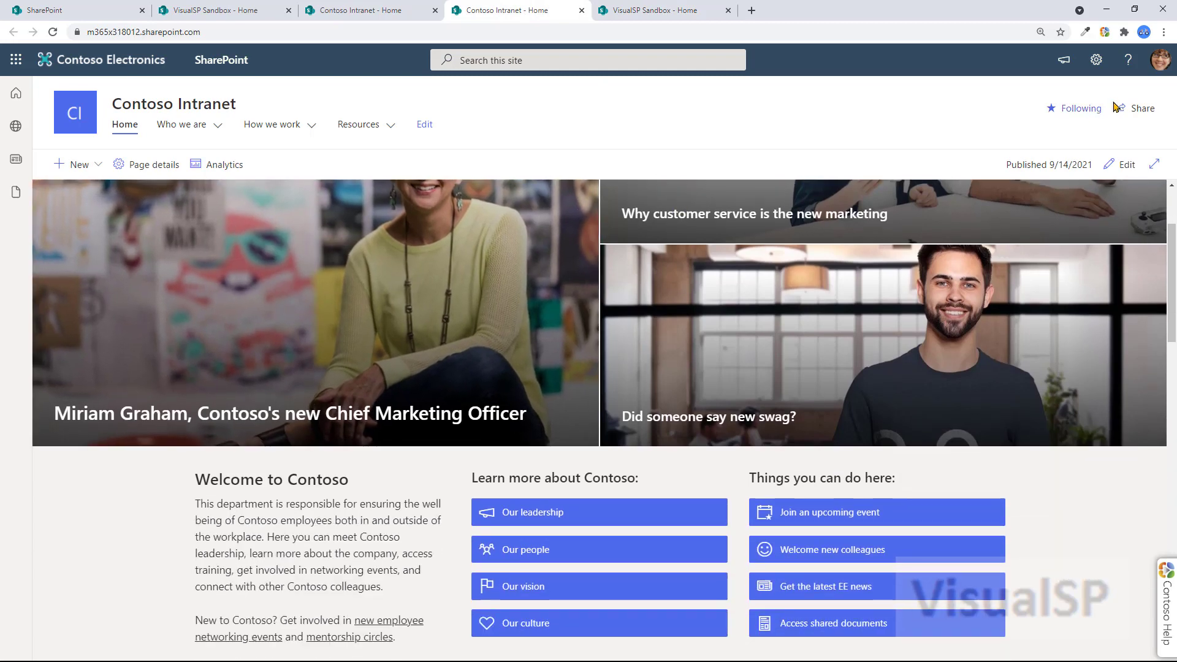
click(1126, 165)
scroll(512, 389, down, 8)
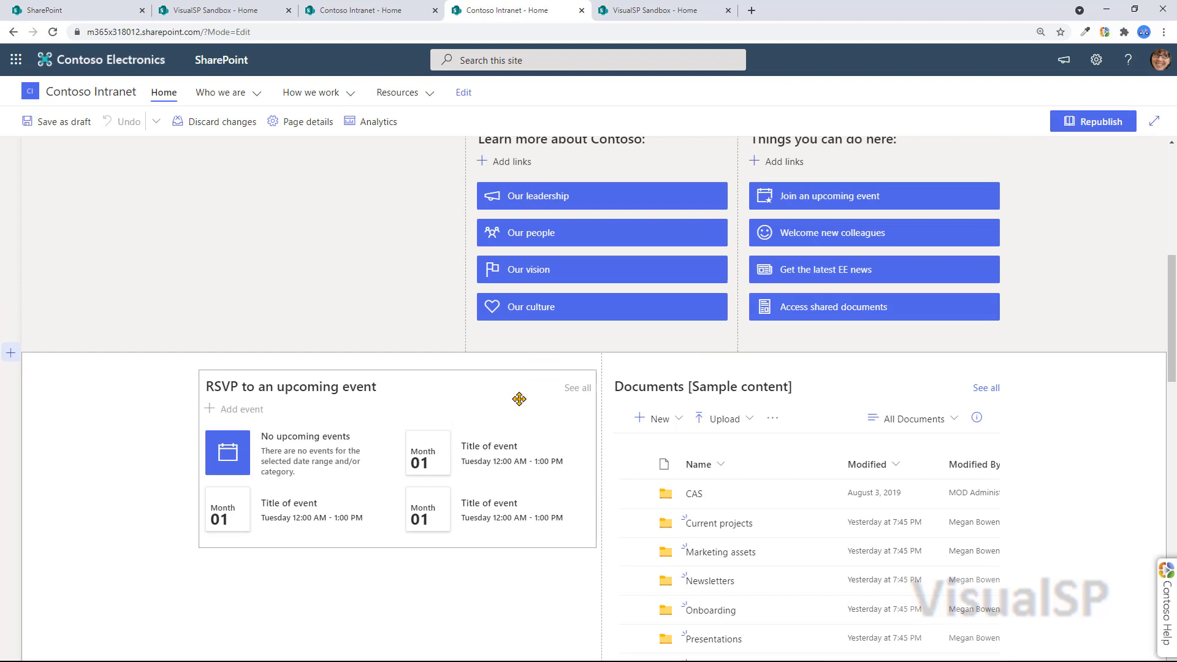
click(398, 482)
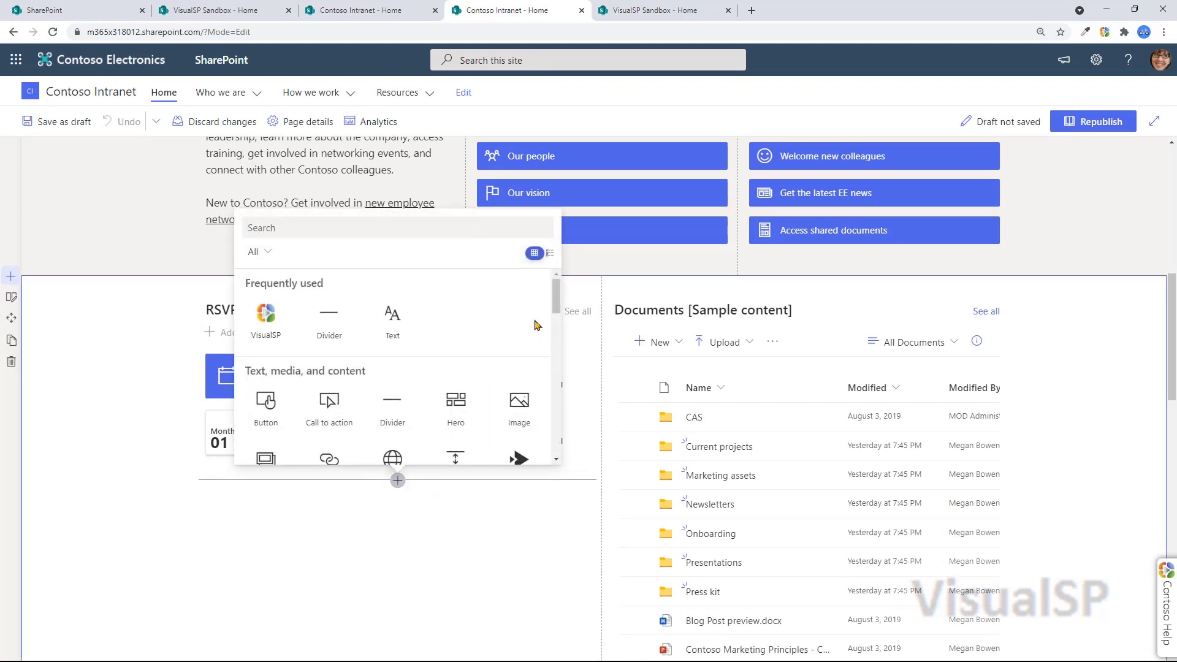
click(1096, 59)
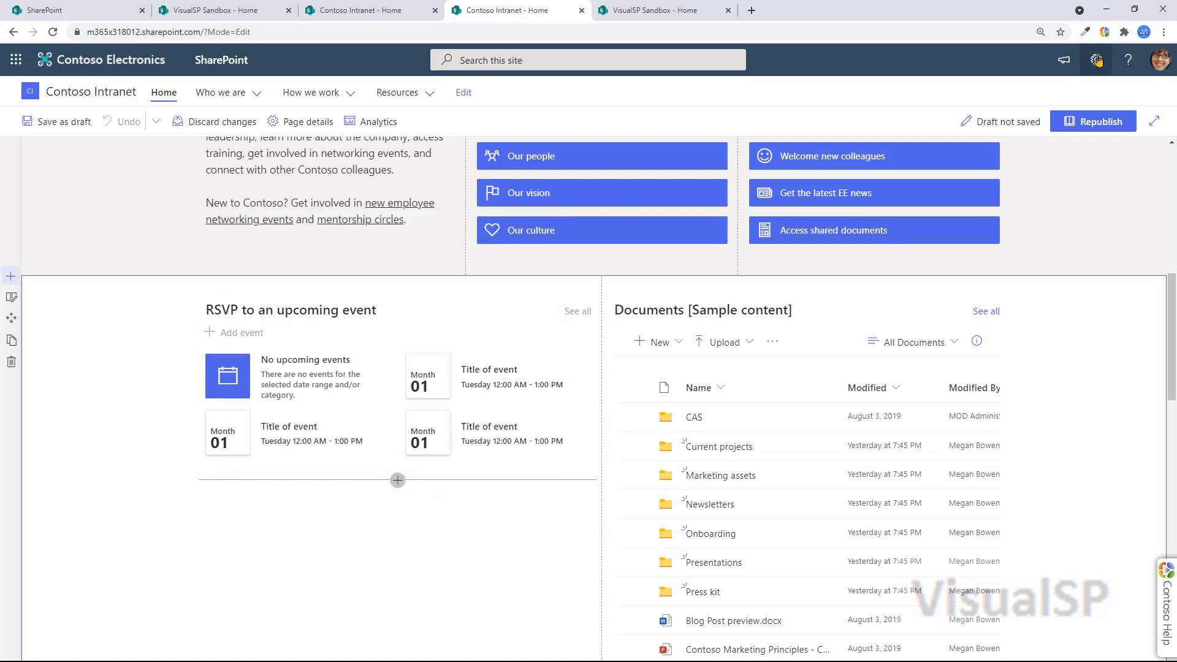
Leave unsaved edits to open Site contents on Contoso Intranet, then on VisualSP Sandbox.
click(1001, 184)
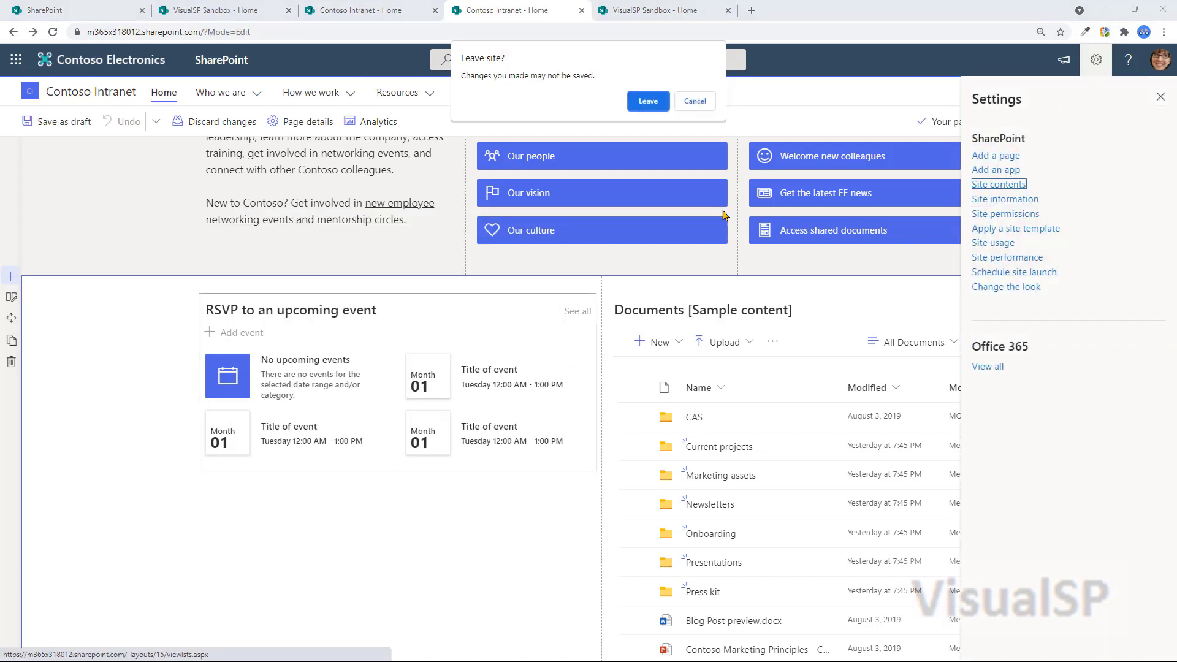
click(648, 102)
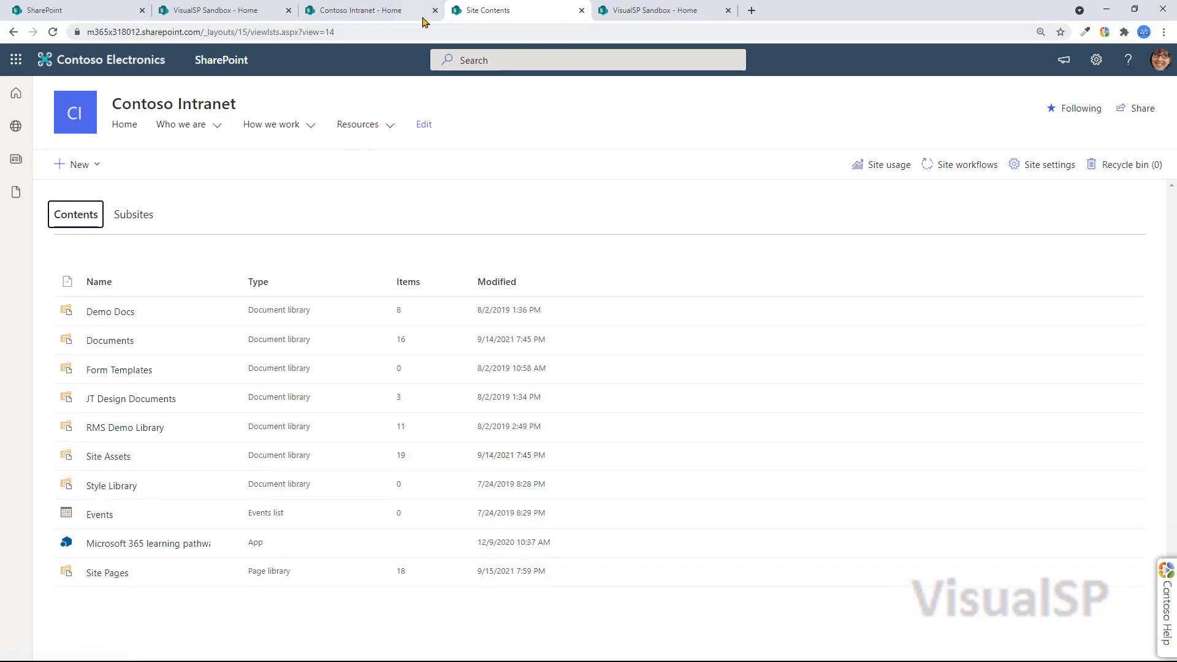
click(638, 11)
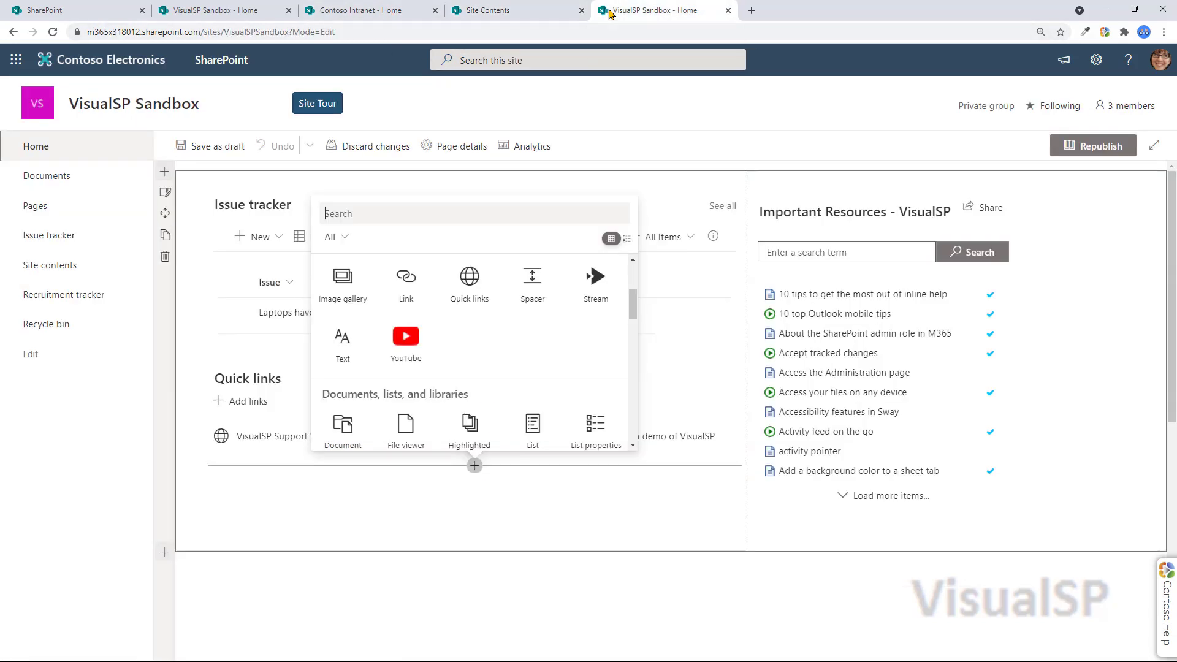
click(1096, 59)
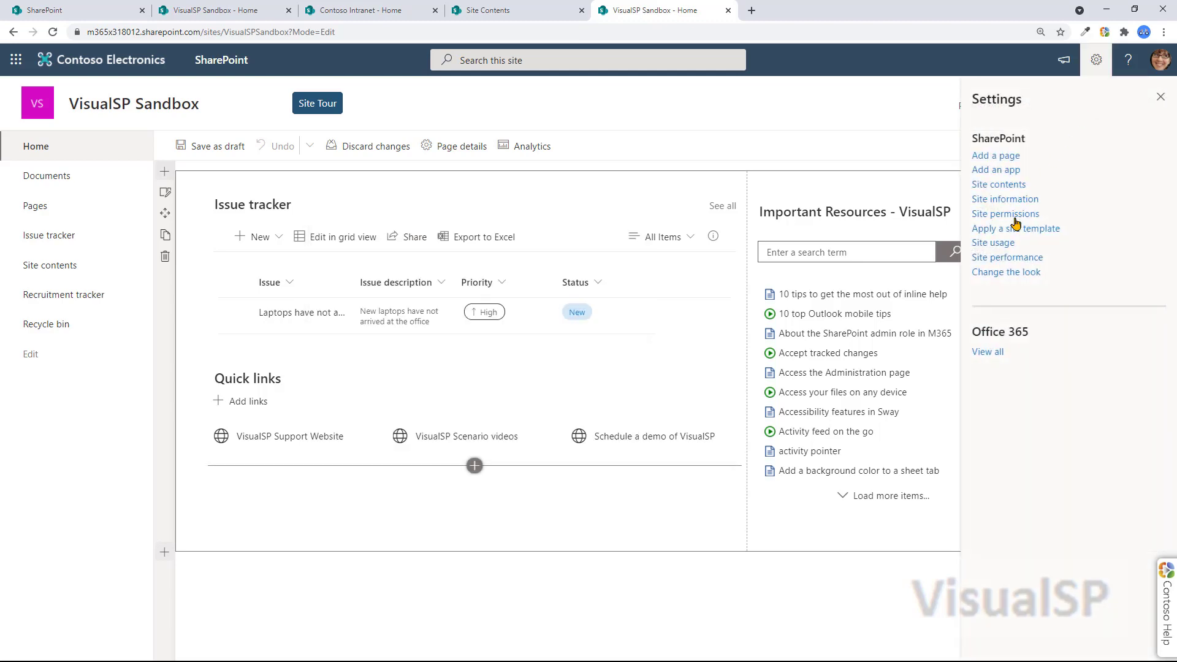
click(1002, 185)
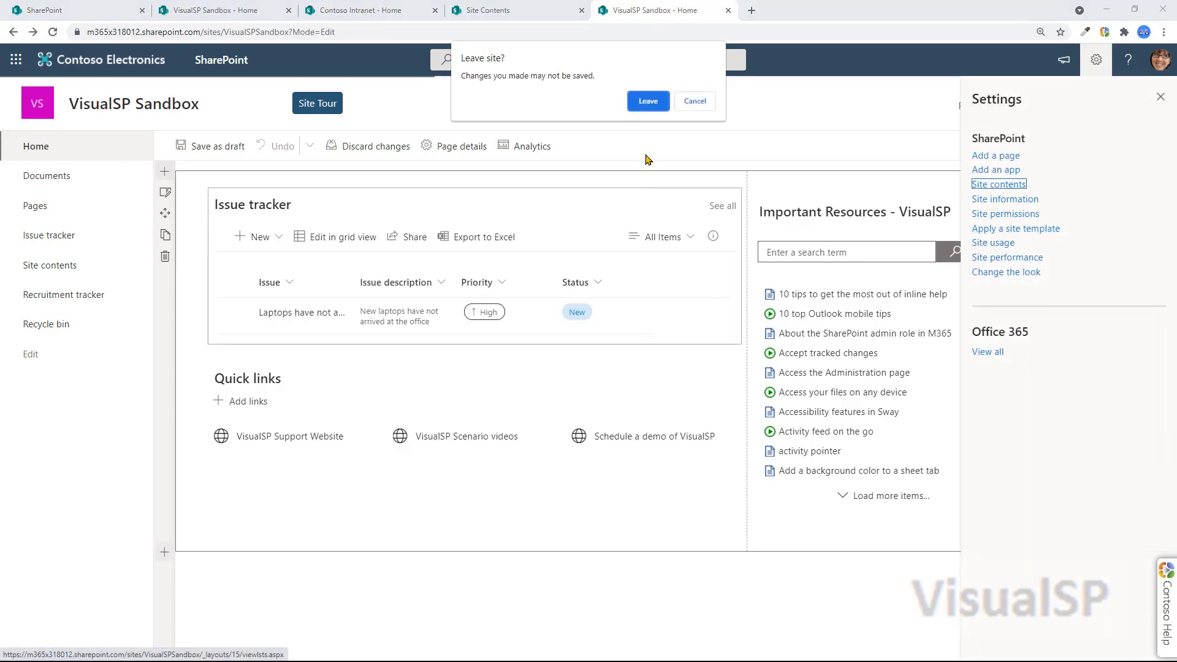
click(652, 102)
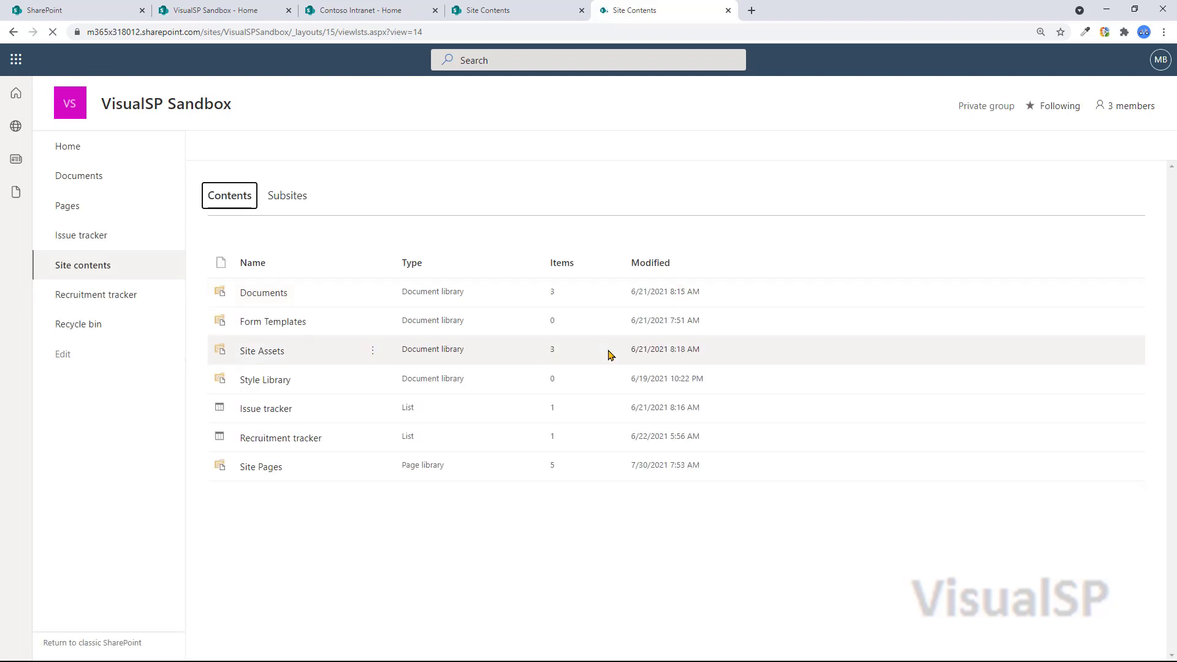